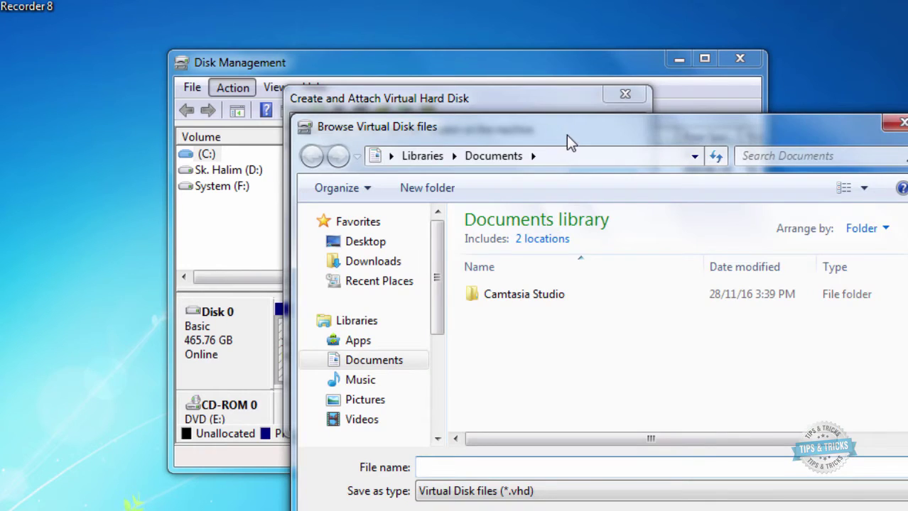
Save the virtual disk file as harddisk.vhd in the Documents library
{"action": "left_click_drag", "start_coordinate": [567, 134], "coordinate": [344, 65]}
{"action": "mouse_move", "coordinate": [215, 211]}
{"action": "left_mouse_down"}
{"action": "mouse_move", "coordinate": [213, 203]}
{"action": "mouse_move", "coordinate": [215, 212]}
{"action": "left_mouse_up"}
{"action": "left_click", "coordinate": [236, 407]}
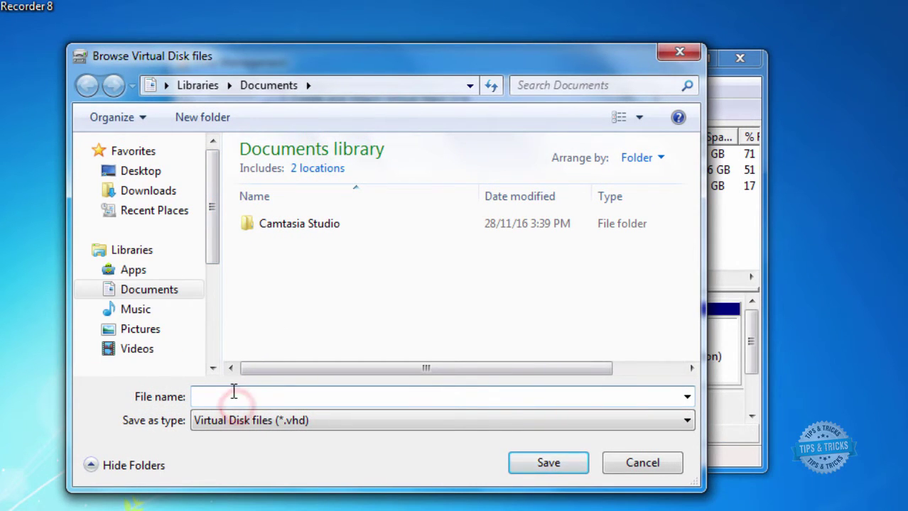
{"action": "left_click", "coordinate": [232, 391]}
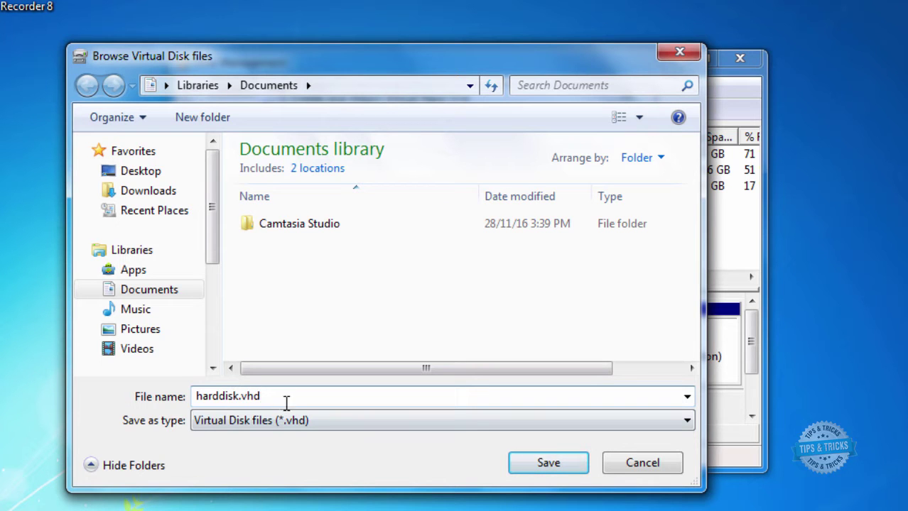
{"action": "left_click", "coordinate": [547, 463]}
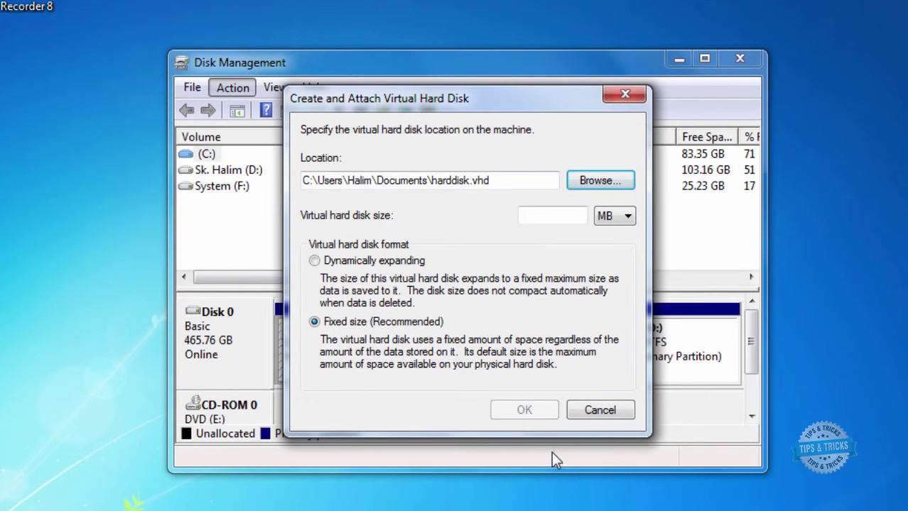
Create and attach the virtual hard disk with a size of 1999 GB and the dynamically expanding format
{"action": "left_click", "coordinate": [603, 222]}
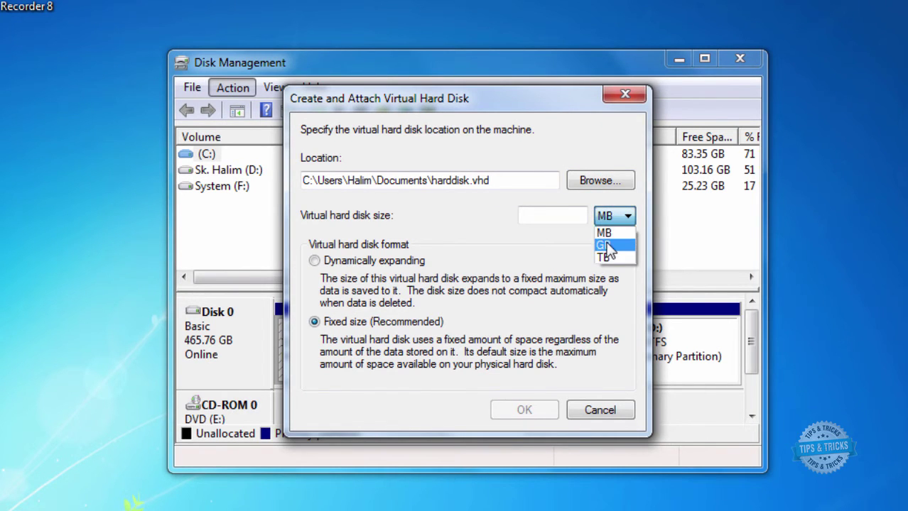
{"action": "left_click", "coordinate": [605, 245]}
{"action": "left_click", "coordinate": [558, 213]}
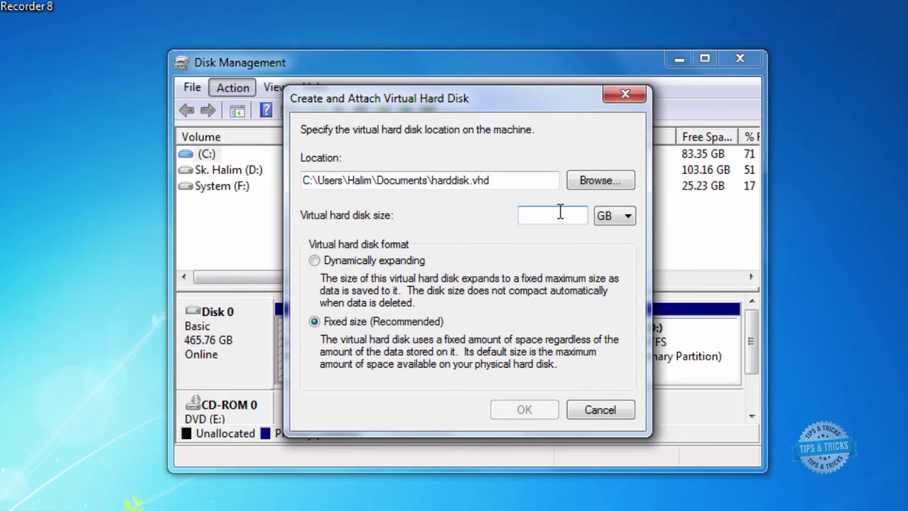
{"action": "type", "text": "1999"}
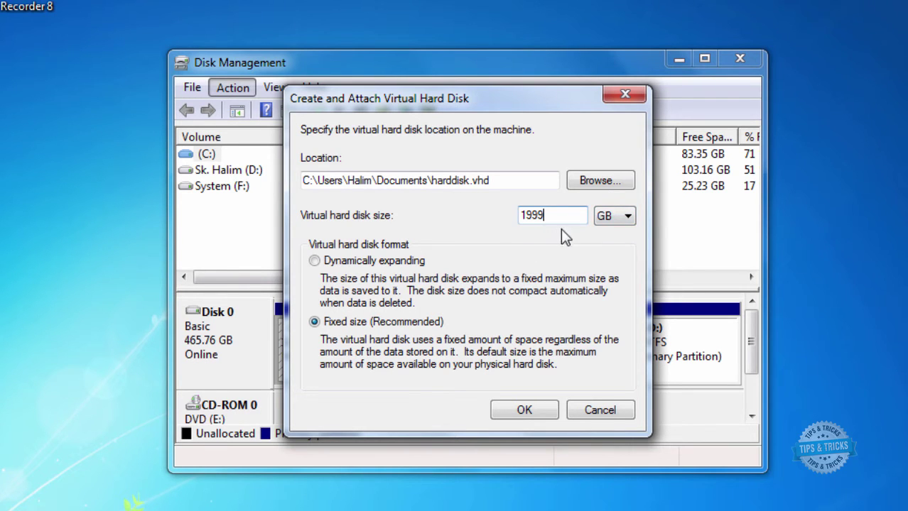
{"action": "left_click", "coordinate": [314, 262]}
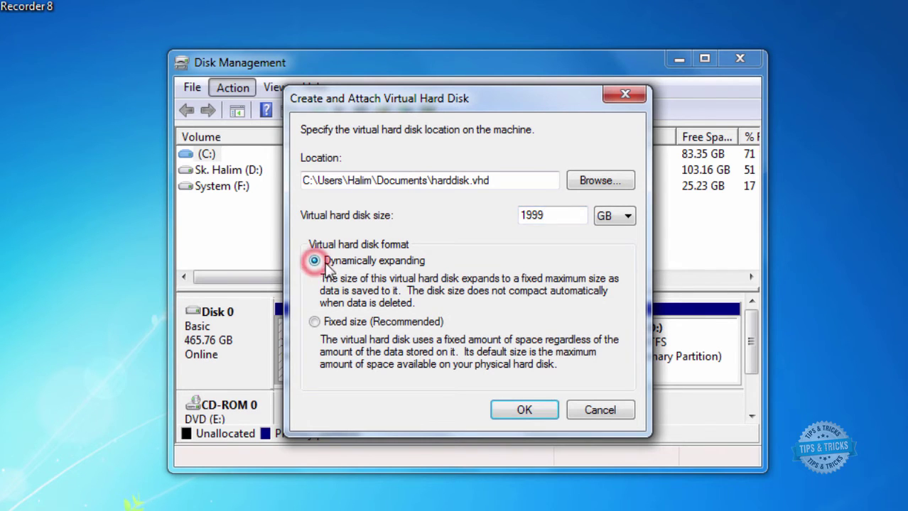
{"action": "left_click", "coordinate": [523, 411]}
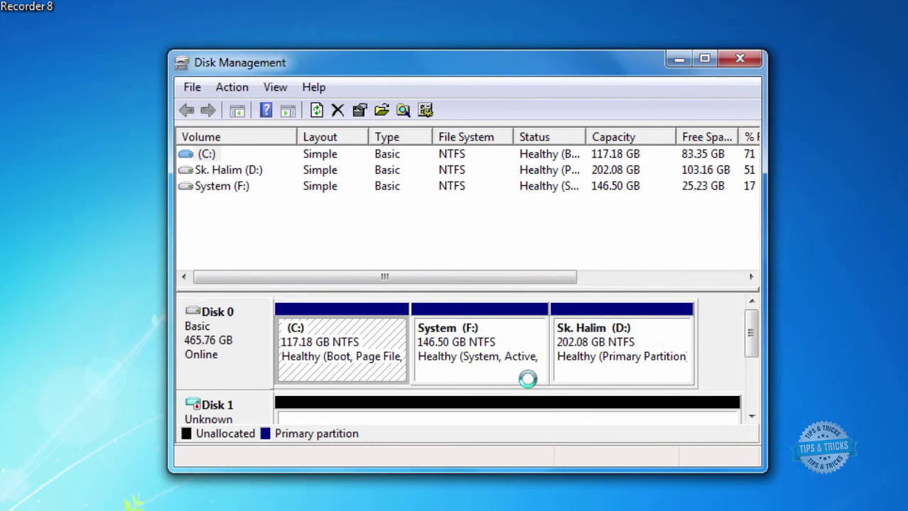
Initialize Disk 1 with the MBR (Master Boot Record) partition style
{"action": "left_click_drag", "start_coordinate": [751, 334], "coordinate": [751, 360]}
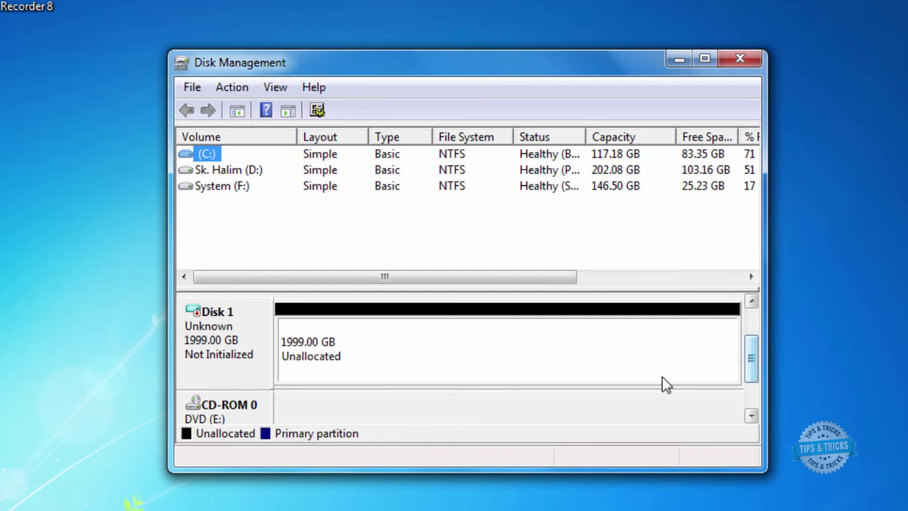
{"action": "right_click", "coordinate": [209, 332]}
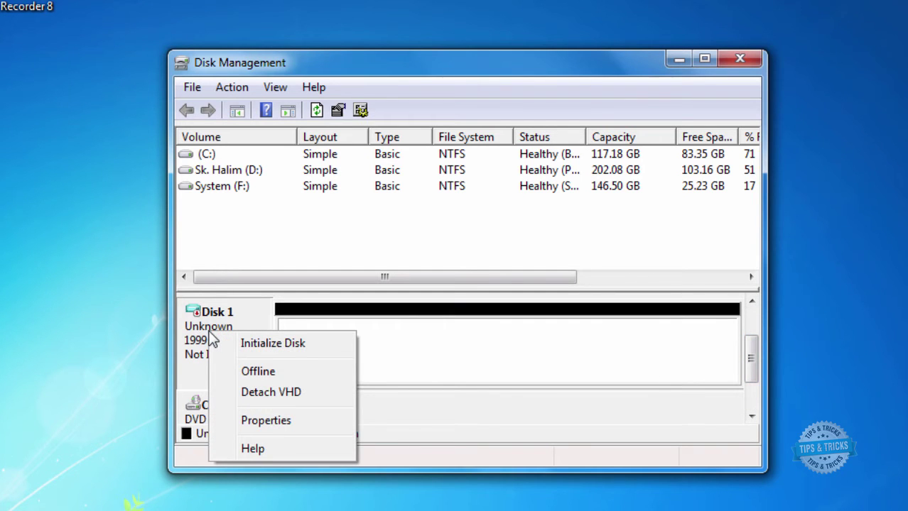
{"action": "left_click", "coordinate": [253, 343]}
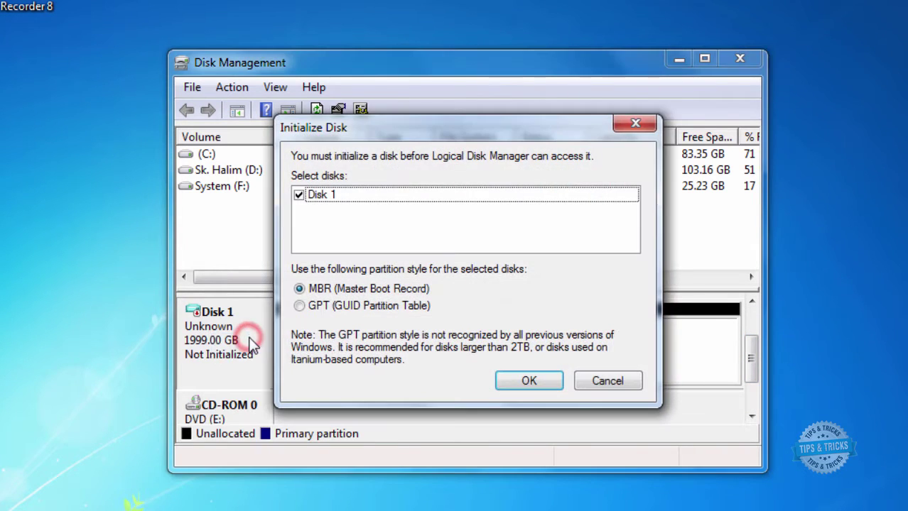
{"action": "left_click", "coordinate": [526, 380]}
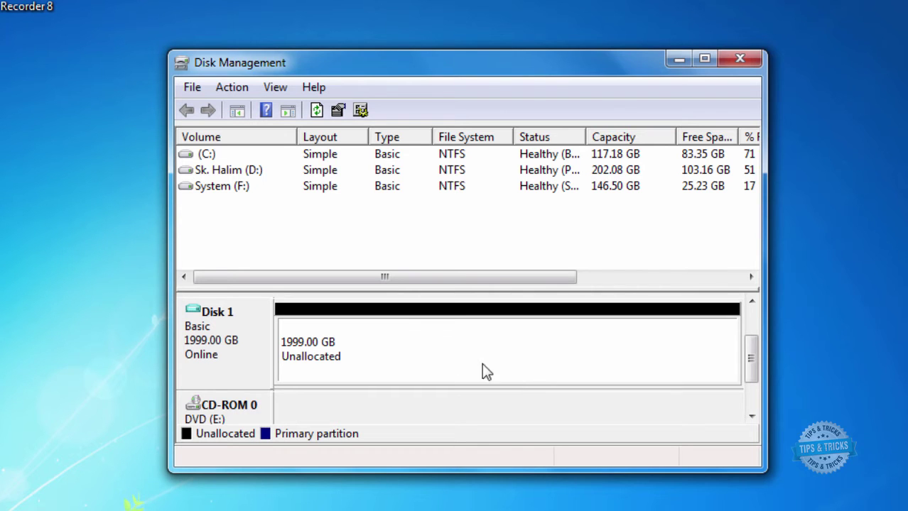
Start a new simple volume on Disk 1's unallocated space, using the maximum size of 2046973 MB
{"action": "left_click", "coordinate": [453, 348]}
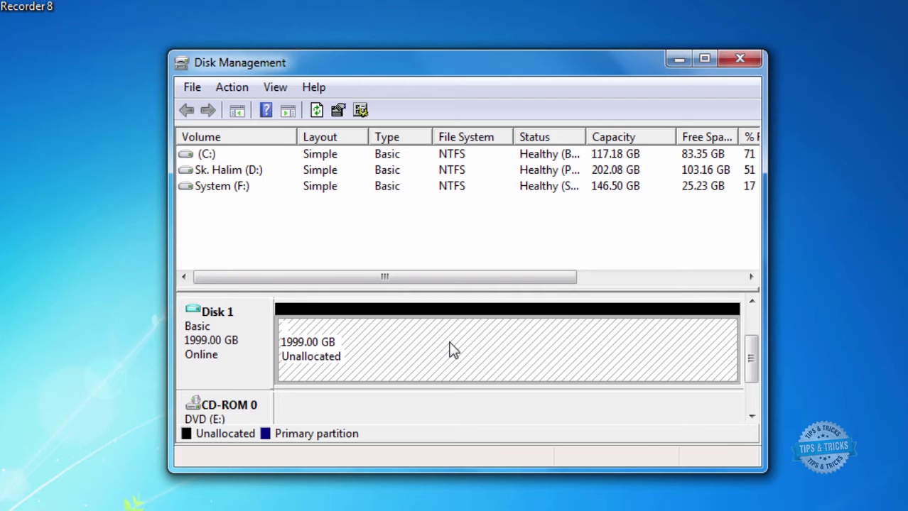
{"action": "right_click", "coordinate": [453, 348]}
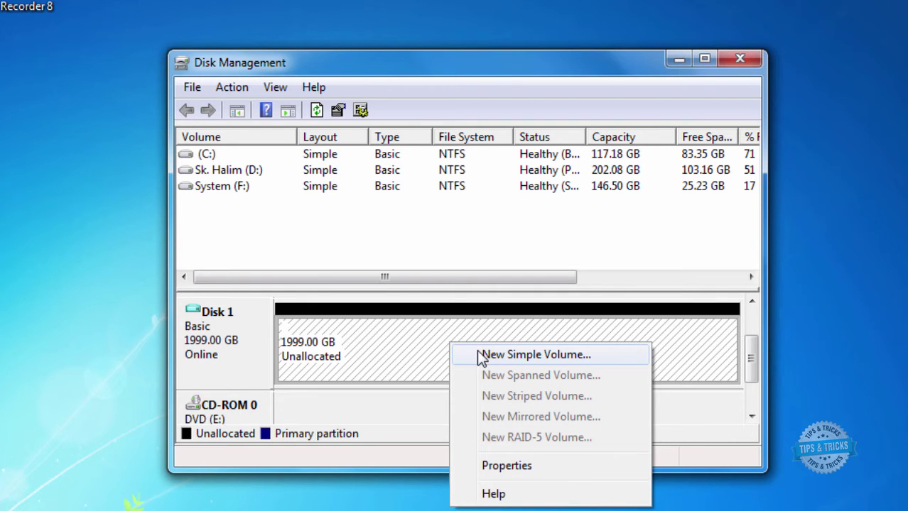
{"action": "left_click", "coordinate": [485, 356]}
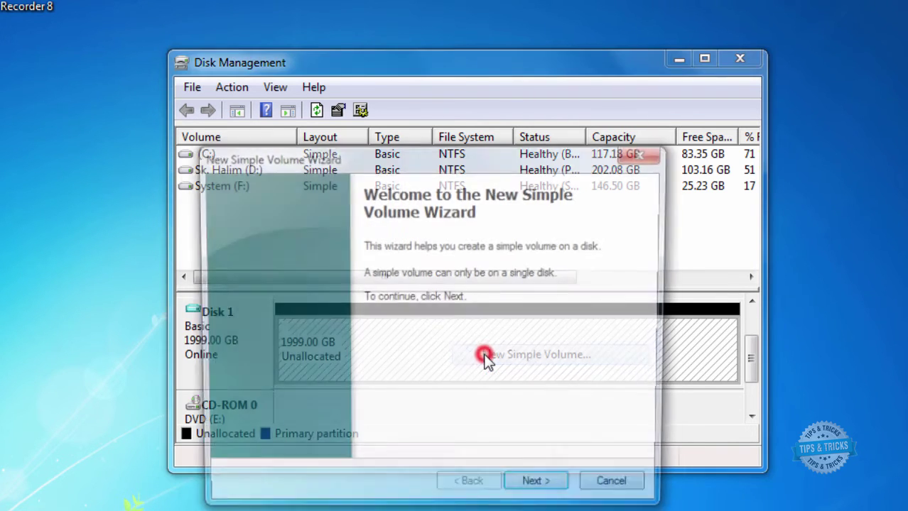
{"action": "left_click", "coordinate": [529, 491]}
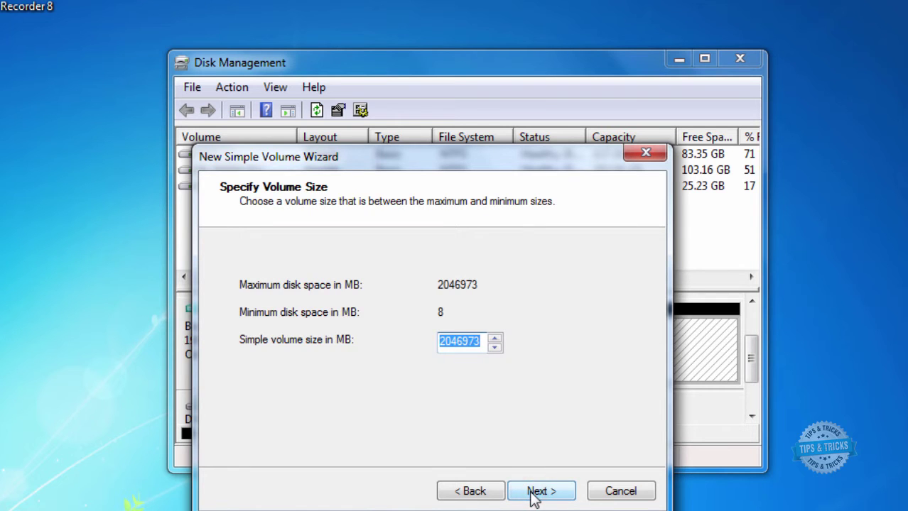
{"action": "left_click", "coordinate": [533, 492]}
Assign drive letter G and quick-format the volume as NTFS with the label New Volume, completing the wizard
{"action": "left_click", "coordinate": [507, 294]}
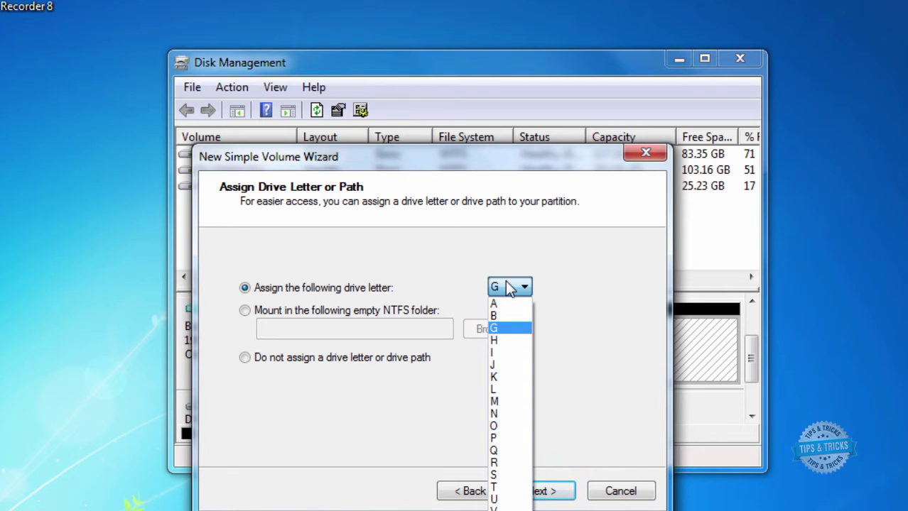
{"action": "left_click", "coordinate": [588, 282]}
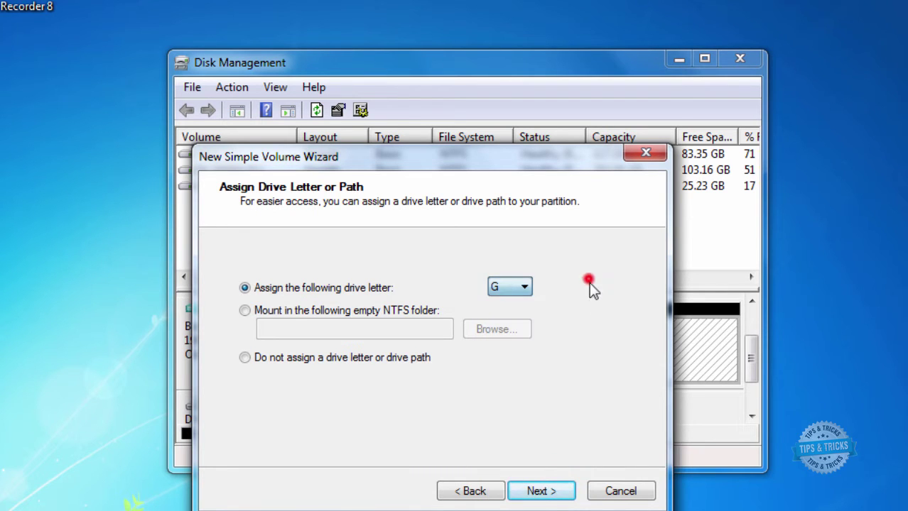
{"action": "left_click", "coordinate": [534, 491]}
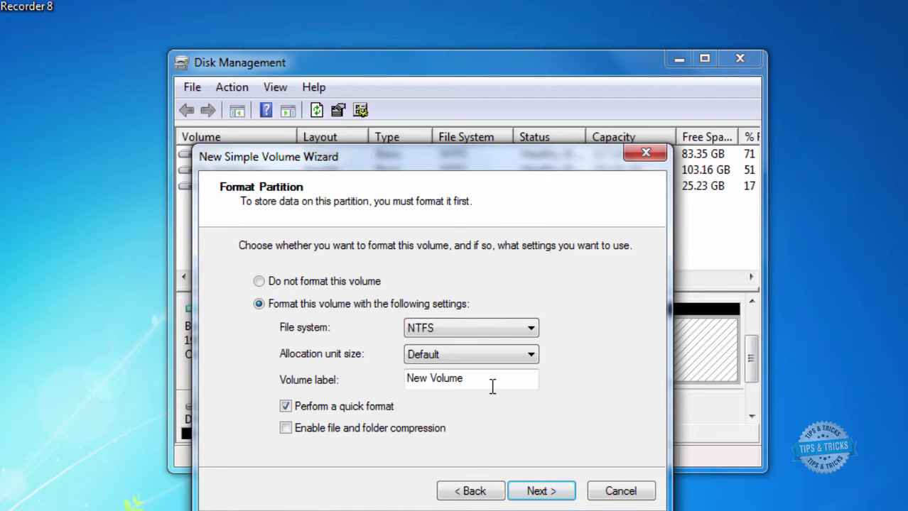
{"action": "left_click_drag", "start_coordinate": [492, 386], "coordinate": [391, 378]}
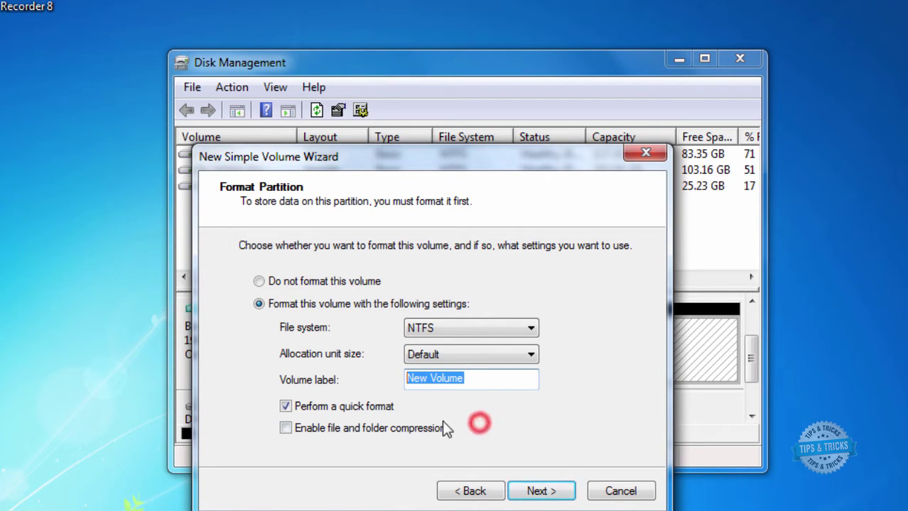
{"action": "left_click", "coordinate": [544, 491]}
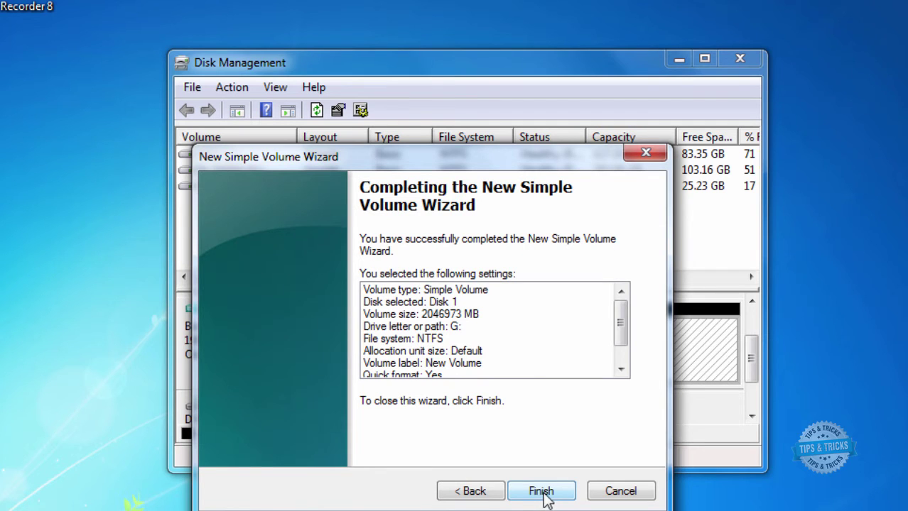
{"action": "left_click", "coordinate": [542, 492]}
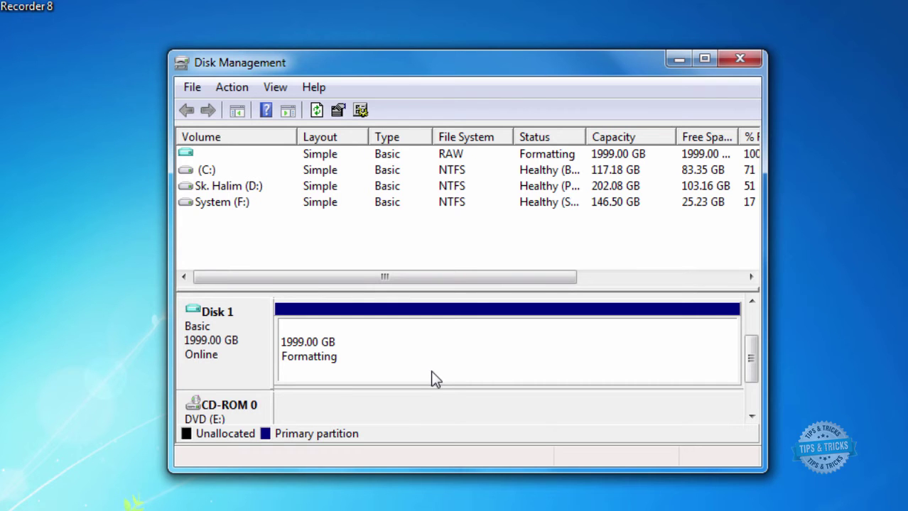
Open New Volume (G:) in Windows Explorer from AutoPlay and close Disk Management
{"action": "left_click_drag", "start_coordinate": [401, 71], "coordinate": [544, 112]}
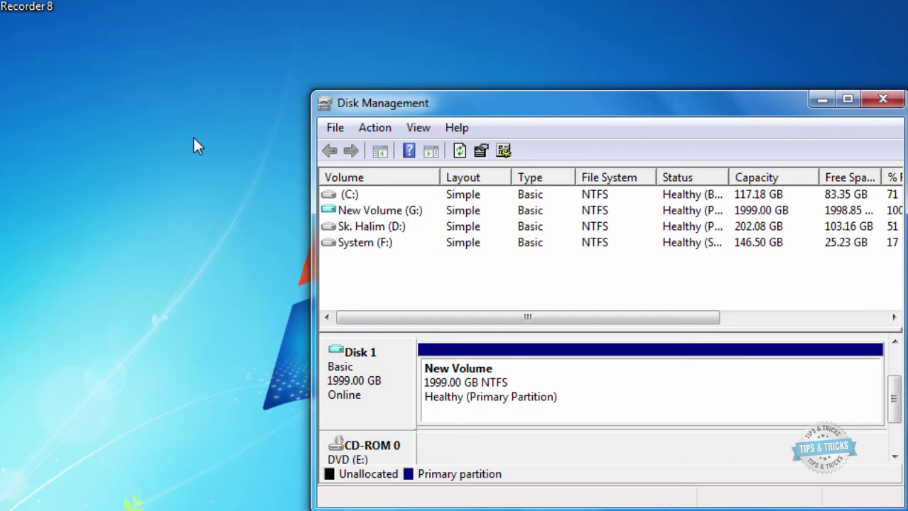
{"action": "left_click_drag", "start_coordinate": [301, 64], "coordinate": [2, 62]}
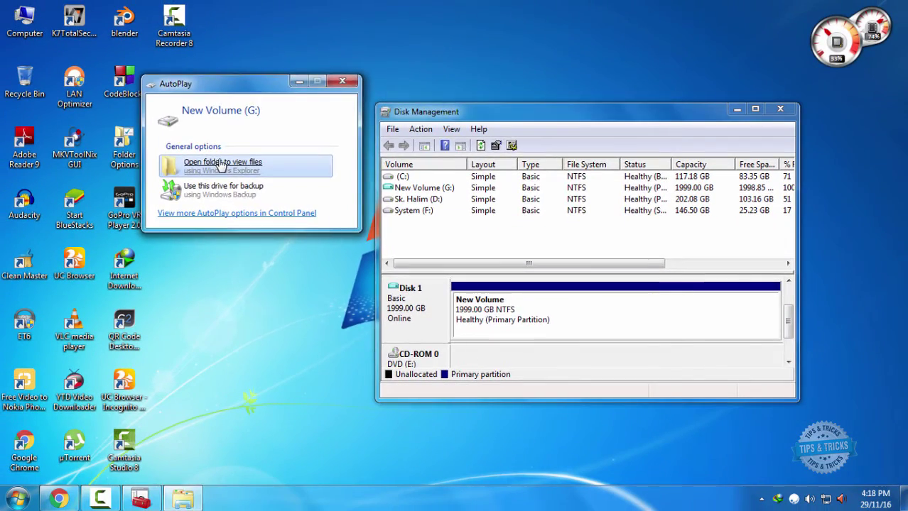
{"action": "left_click", "coordinate": [221, 165]}
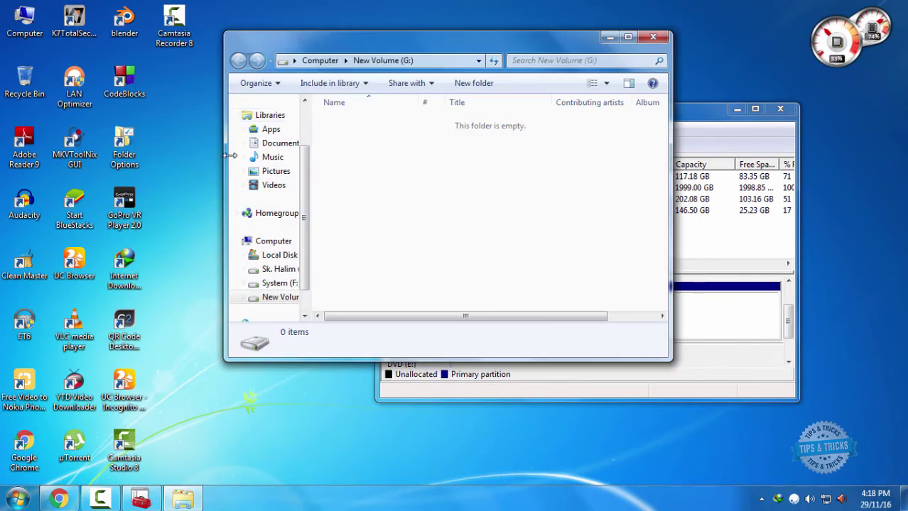
{"action": "left_click_drag", "start_coordinate": [370, 41], "coordinate": [497, 152]}
{"action": "left_click_drag", "start_coordinate": [515, 117], "coordinate": [376, 89]}
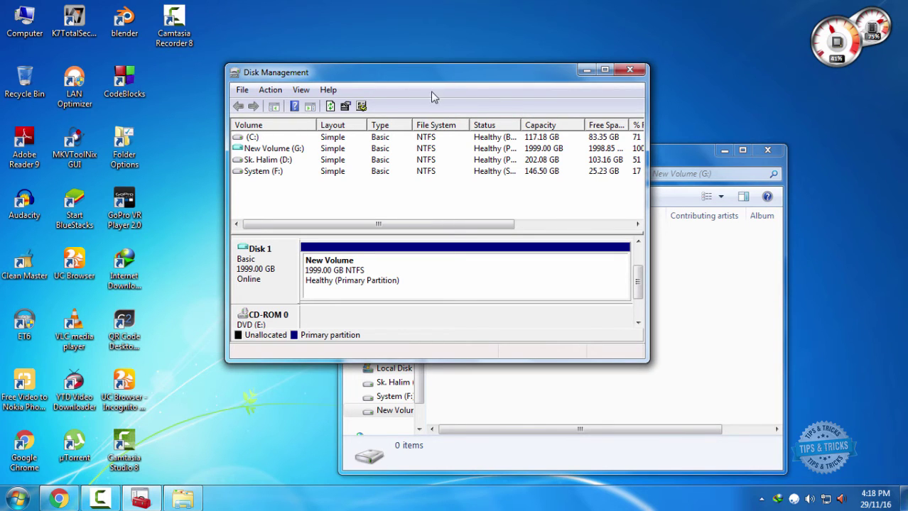
{"action": "left_click", "coordinate": [629, 72]}
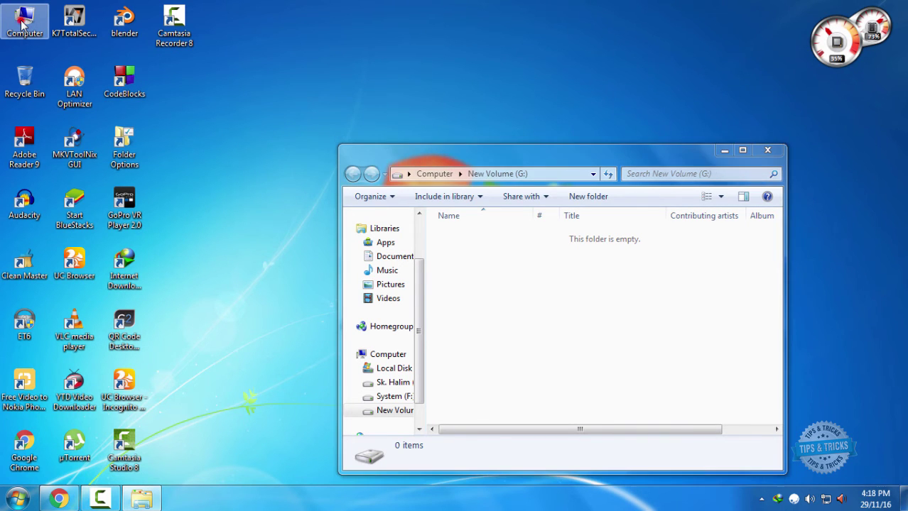
Open Computer to check the drives, arranging its window beside the New Volume (G:) window
{"action": "double_click", "coordinate": [21, 25]}
{"action": "left_click_drag", "start_coordinate": [417, 12], "coordinate": [50, 23]}
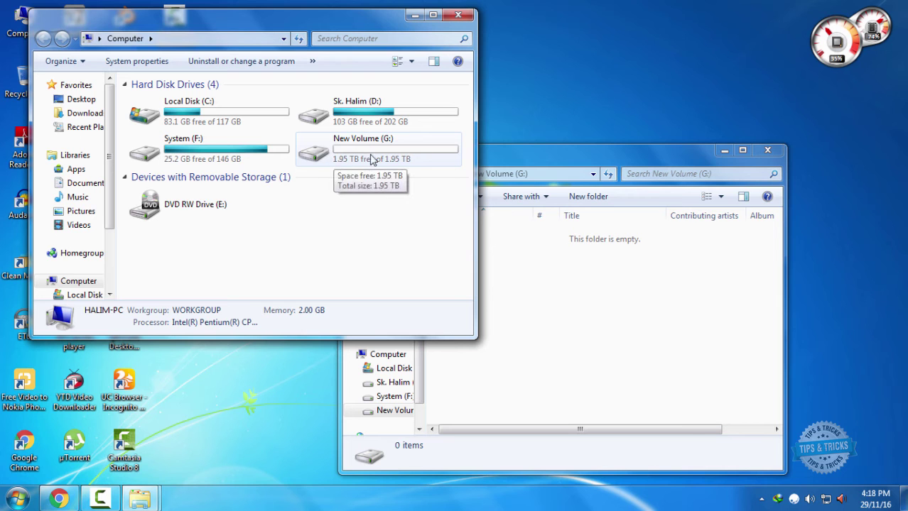
{"action": "left_click_drag", "start_coordinate": [499, 155], "coordinate": [566, 113]}
{"action": "left_click", "coordinate": [330, 237]}
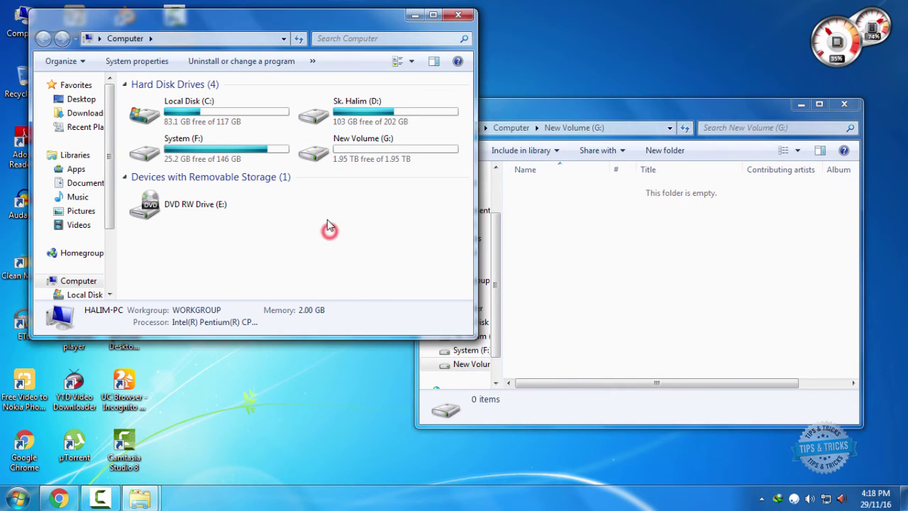
Copy the "Dill Kya Kare" video from the Videos\Hindi folder on drive D: to New Volume (G:) and close both Explorer windows
{"action": "double_click", "coordinate": [364, 125]}
{"action": "left_click", "coordinate": [366, 206]}
{"action": "double_click", "coordinate": [366, 206]}
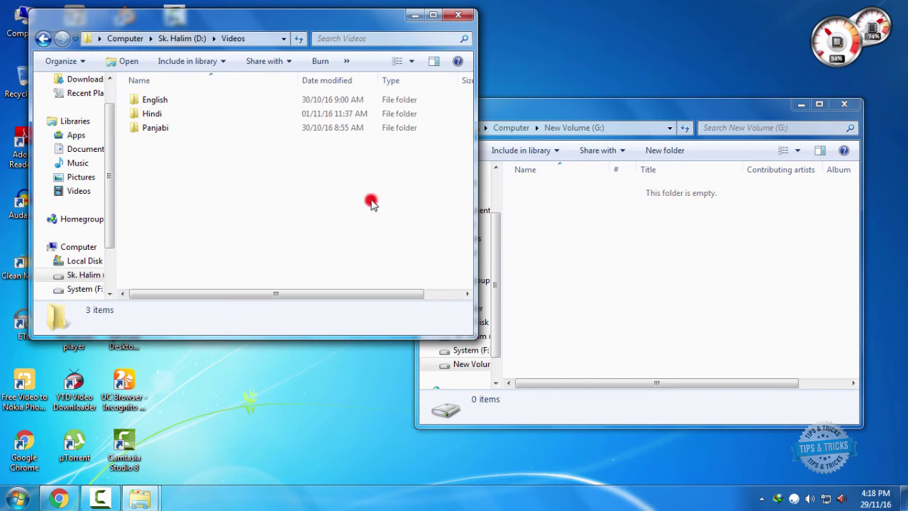
{"action": "double_click", "coordinate": [162, 115]}
{"action": "left_click_drag", "start_coordinate": [147, 102], "coordinate": [707, 268]}
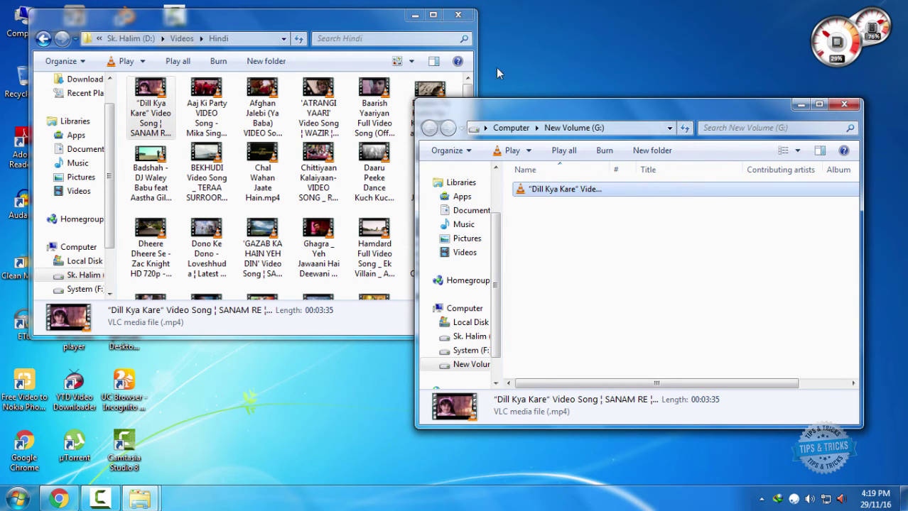
{"action": "left_click", "coordinate": [457, 16]}
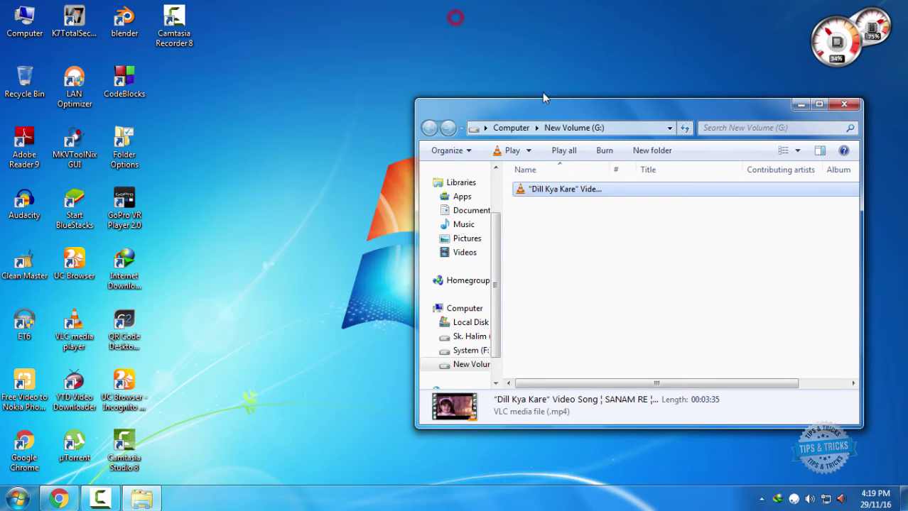
{"action": "left_click", "coordinate": [843, 104]}
Find the "Create and format hard disk partitions" tool by searching for "disk ma" and open Disk Management
{"action": "left_click", "coordinate": [17, 499]}
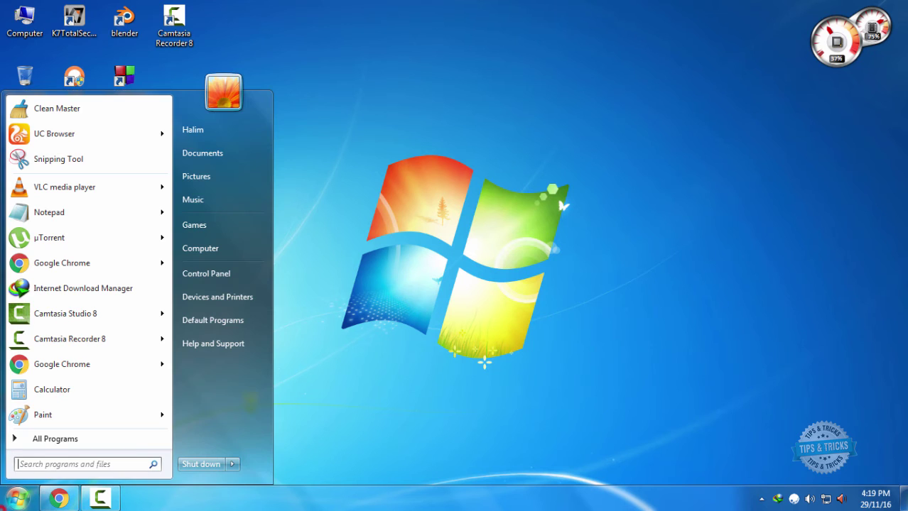
{"action": "left_click", "coordinate": [51, 463]}
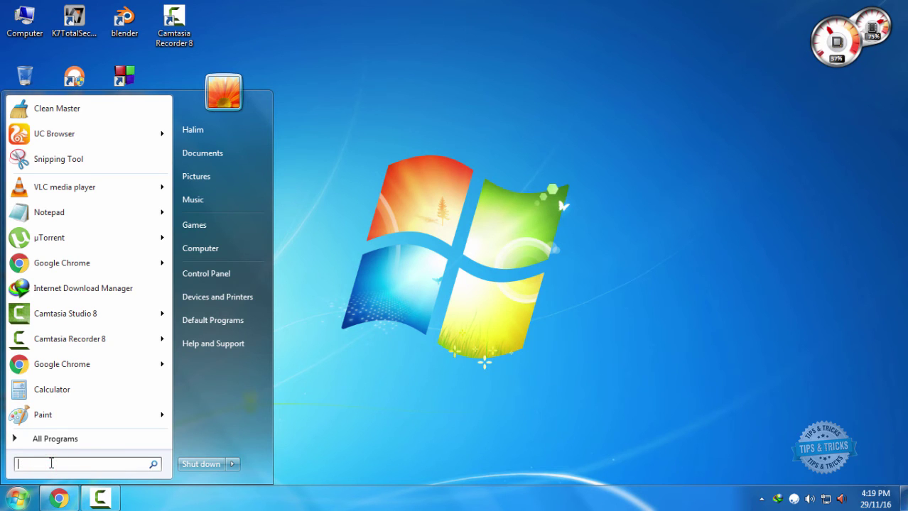
{"action": "type", "text": "disk ma"}
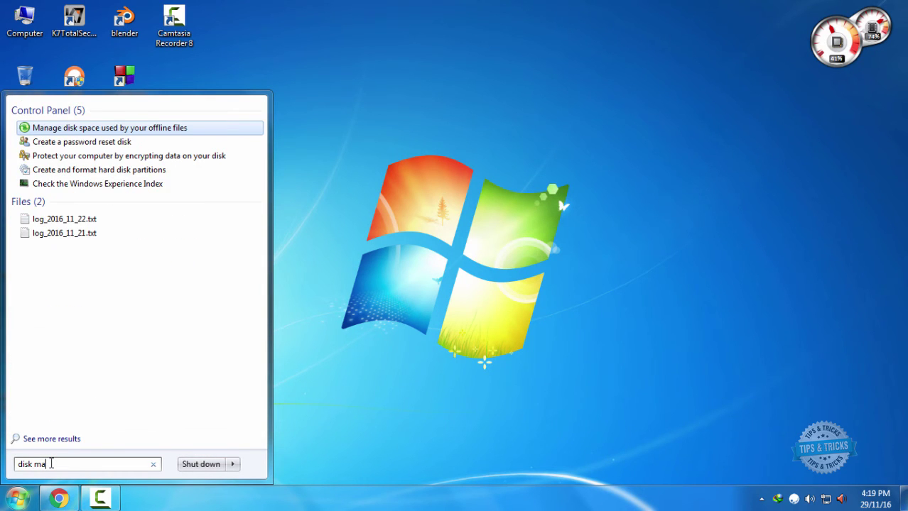
{"action": "left_click", "coordinate": [80, 169]}
{"action": "left_click_drag", "start_coordinate": [215, 10], "coordinate": [423, 71]}
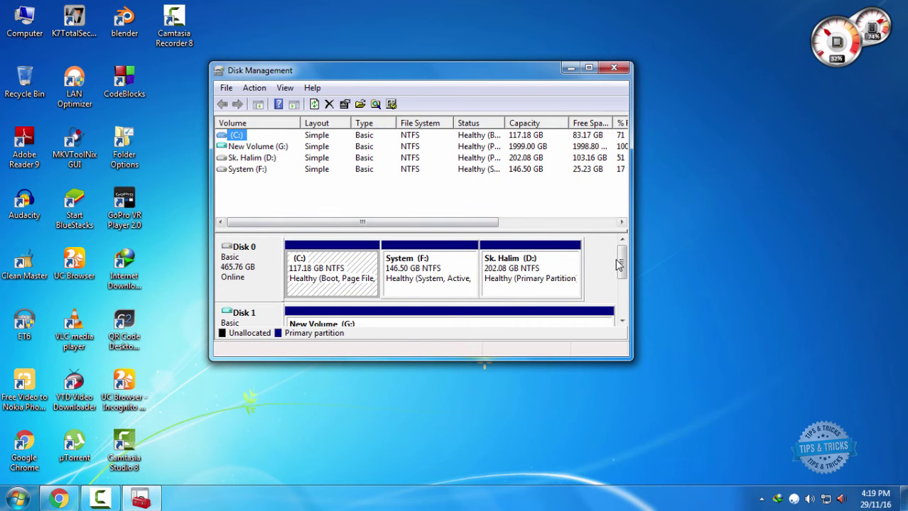
Detach the VHD on Disk 1, choosing to delete the virtual hard disk file after removing the disk
{"action": "left_click_drag", "start_coordinate": [620, 261], "coordinate": [622, 277]}
{"action": "right_click", "coordinate": [247, 264]}
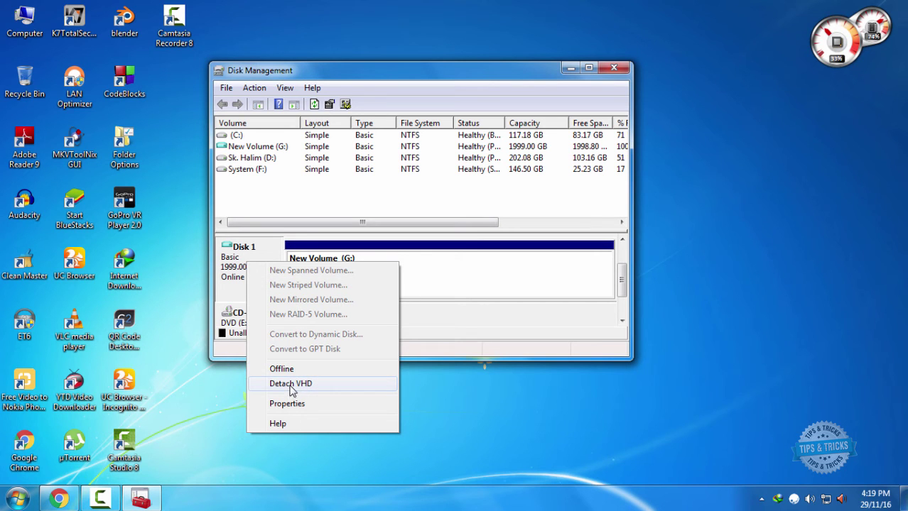
{"action": "left_click", "coordinate": [291, 385]}
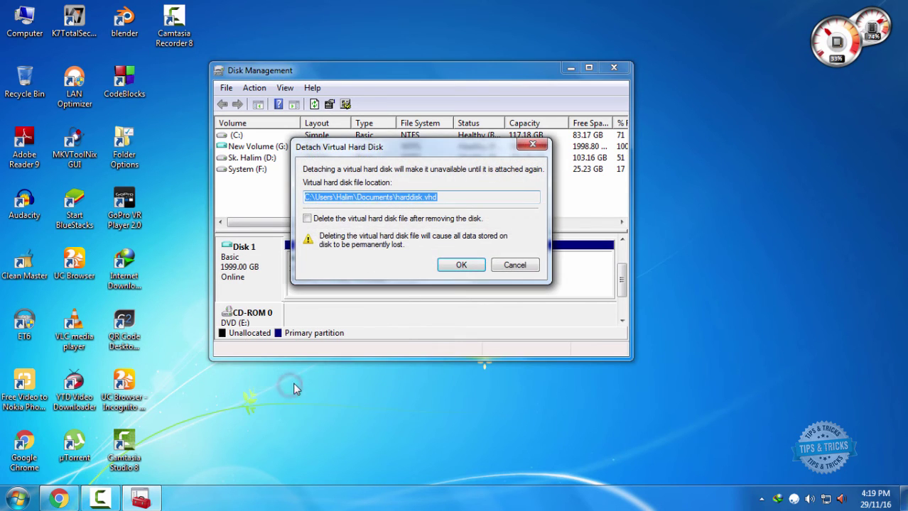
{"action": "left_click", "coordinate": [308, 220]}
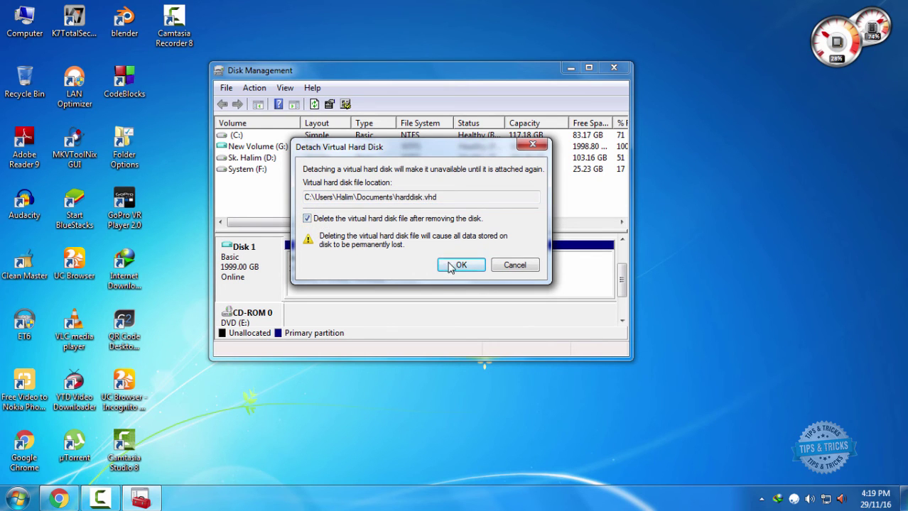
{"action": "left_click", "coordinate": [460, 265]}
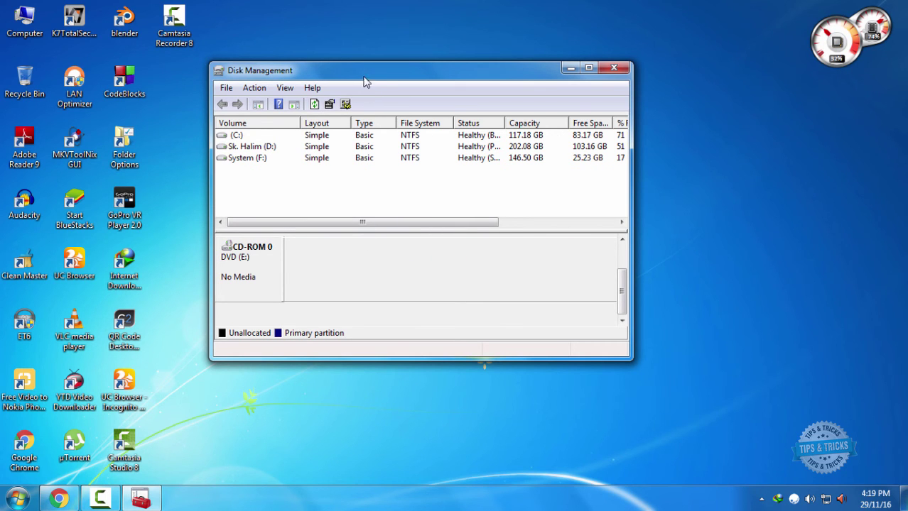
Open Computer to check the remaining drives, arranging the Disk Management window alongside it
{"action": "left_click_drag", "start_coordinate": [364, 82], "coordinate": [431, 108]}
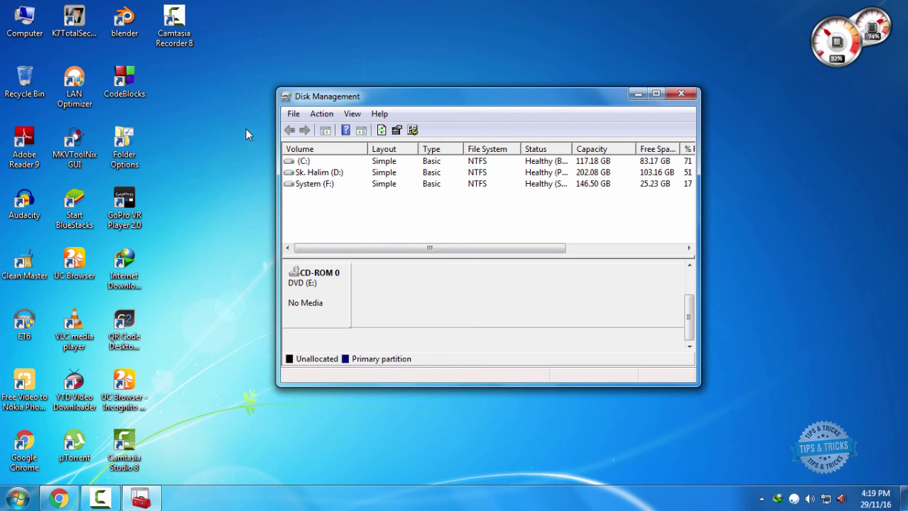
{"action": "double_click", "coordinate": [23, 27]}
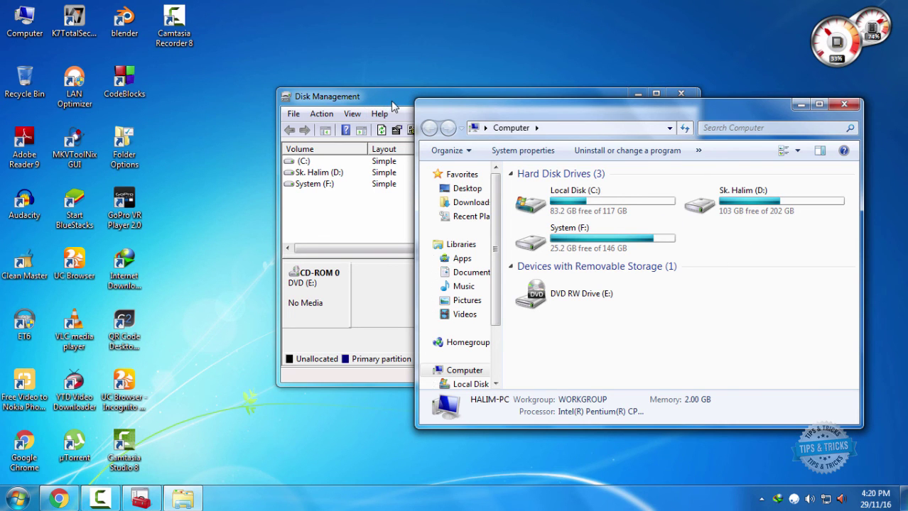
{"action": "left_click_drag", "start_coordinate": [391, 102], "coordinate": [338, 83]}
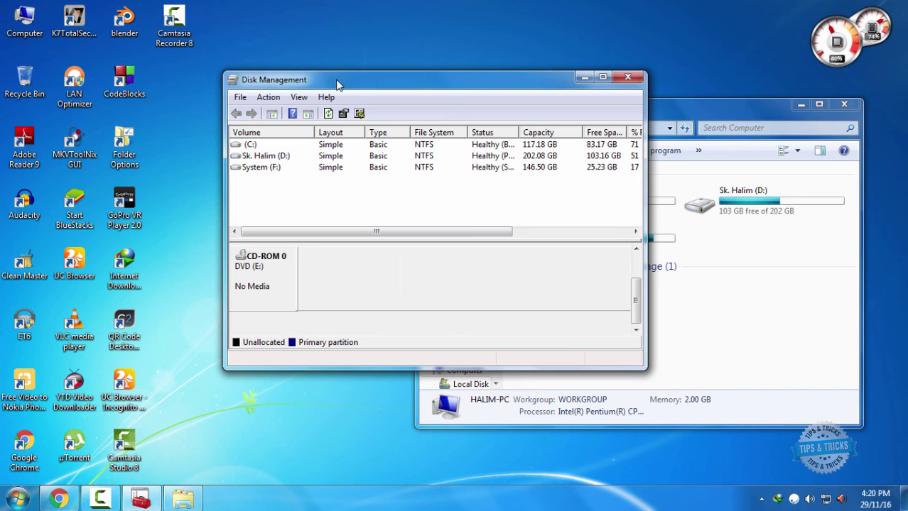